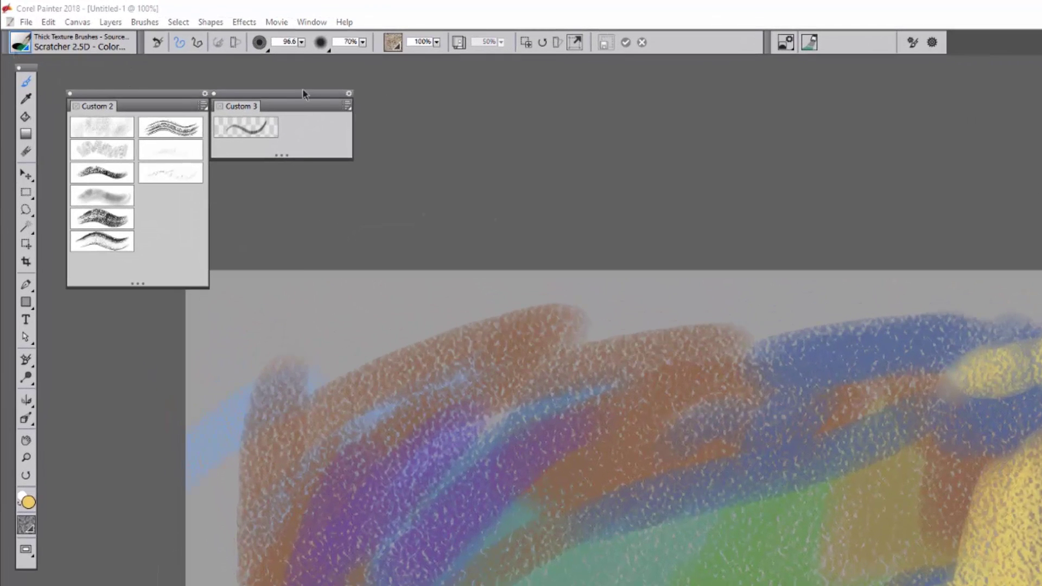
left_click(103, 45)
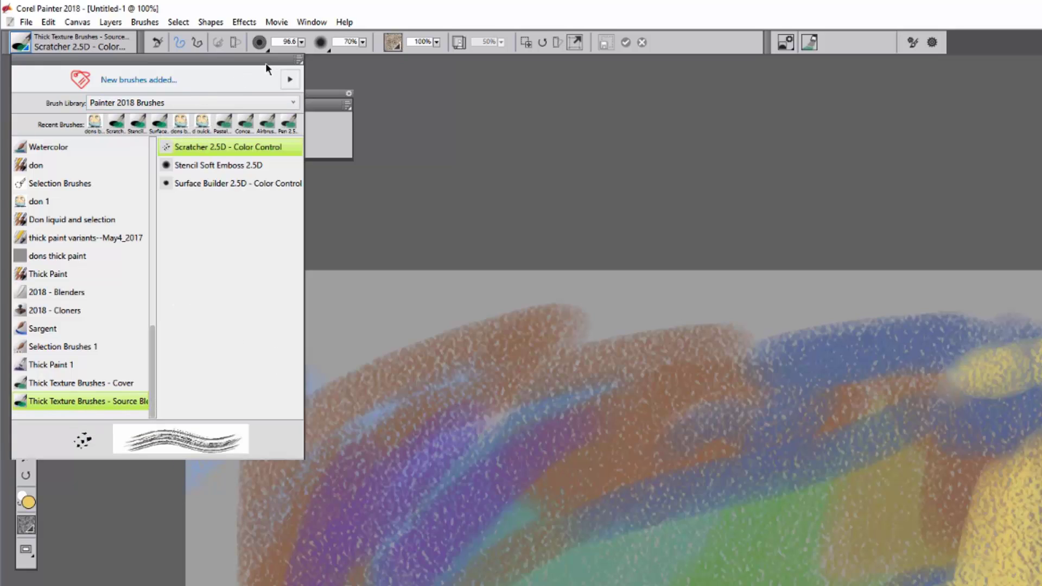
left_click(299, 61)
left_click(424, 88)
left_click(438, 107)
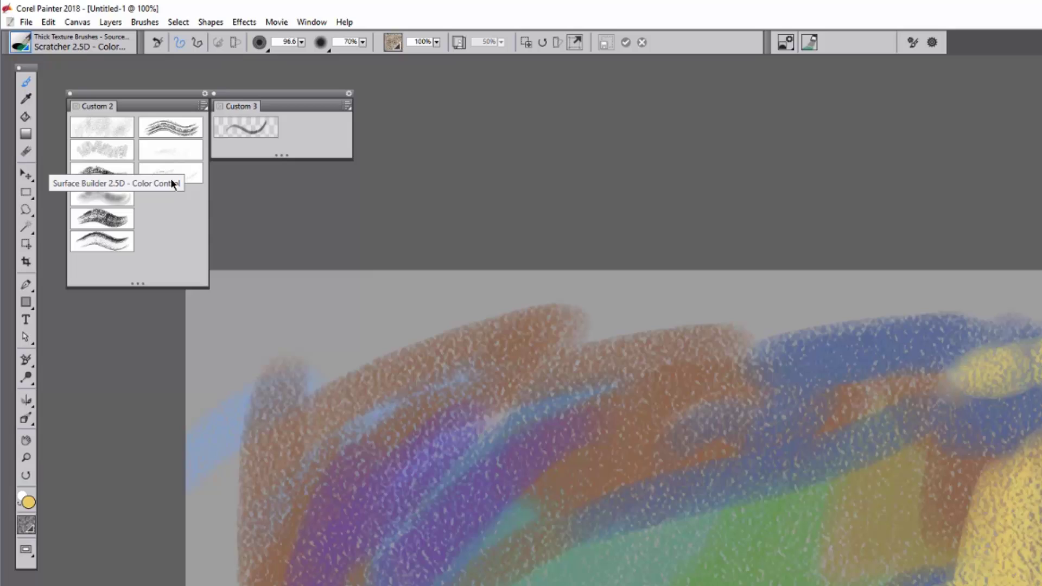
Step: Choose the Surface Builder 2.5D - Color Control brush and place the Texture Painting panel beside General Brush Controls
left_click(21, 43)
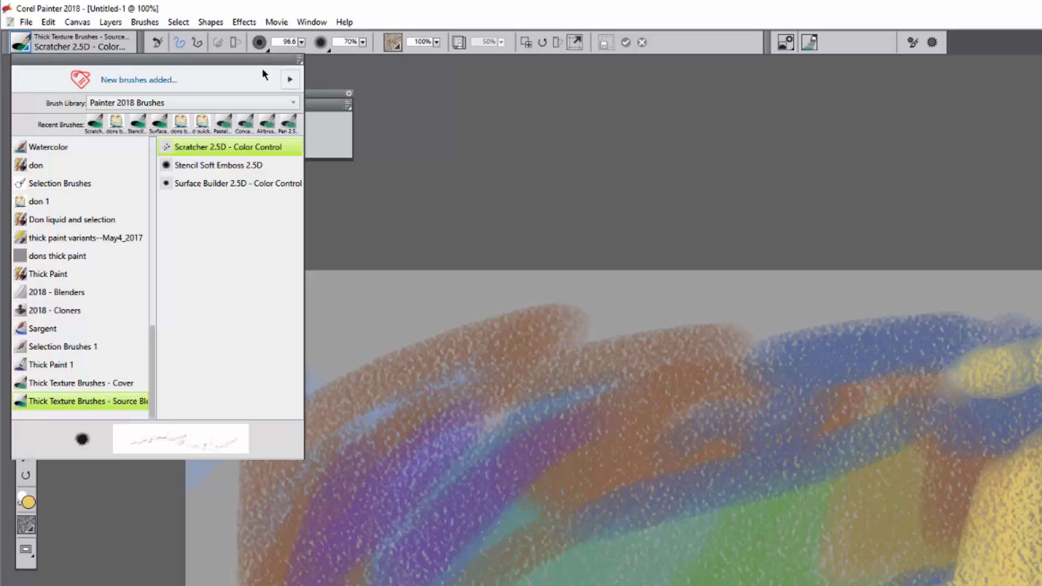
left_click(238, 184)
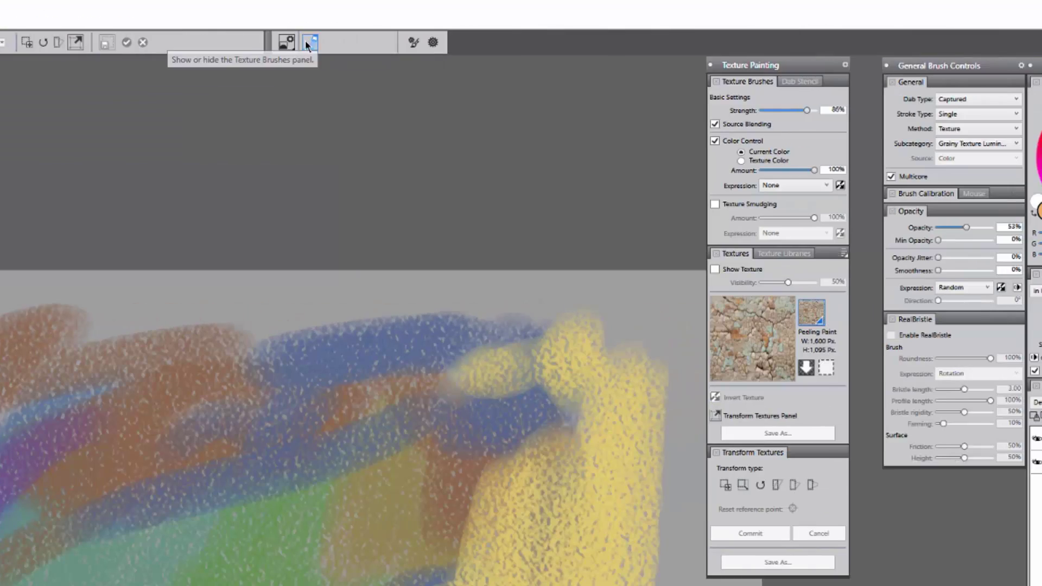
left_click(810, 43)
left_click(811, 42)
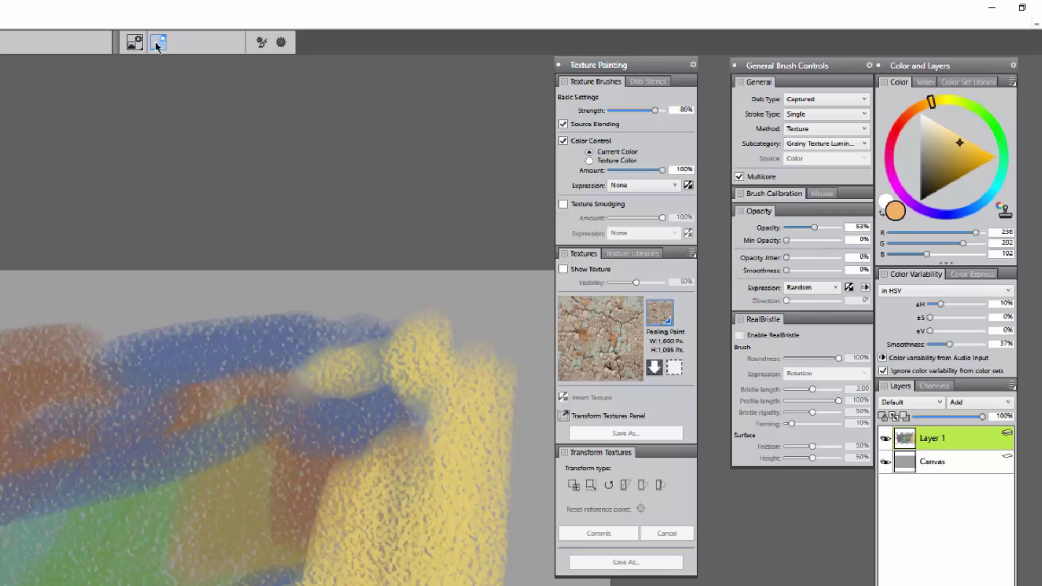
left_click_drag(614, 66, 647, 66)
Step: Brush the Peeling Paint texture in light orange across the upper part of the painting to build up cracked relief
mouse_move(115, 435)
left_mouse_down()
mouse_move(323, 379)
mouse_move(224, 399)
left_mouse_up()
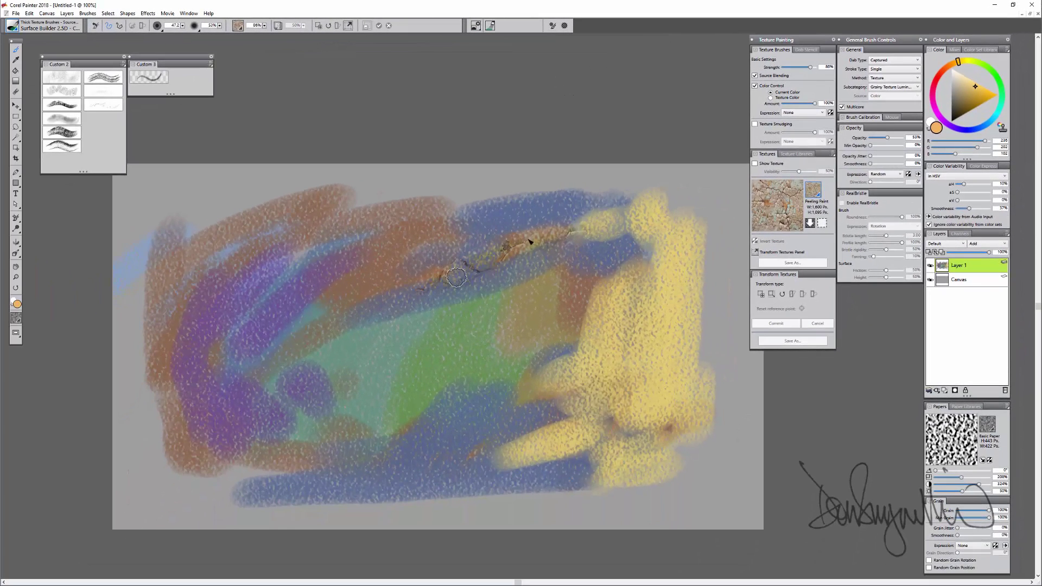
mouse_move(529, 240)
left_mouse_down()
mouse_move(419, 281)
mouse_move(513, 237)
mouse_move(393, 273)
mouse_move(515, 236)
mouse_move(390, 266)
mouse_move(418, 252)
mouse_move(383, 247)
left_mouse_up()
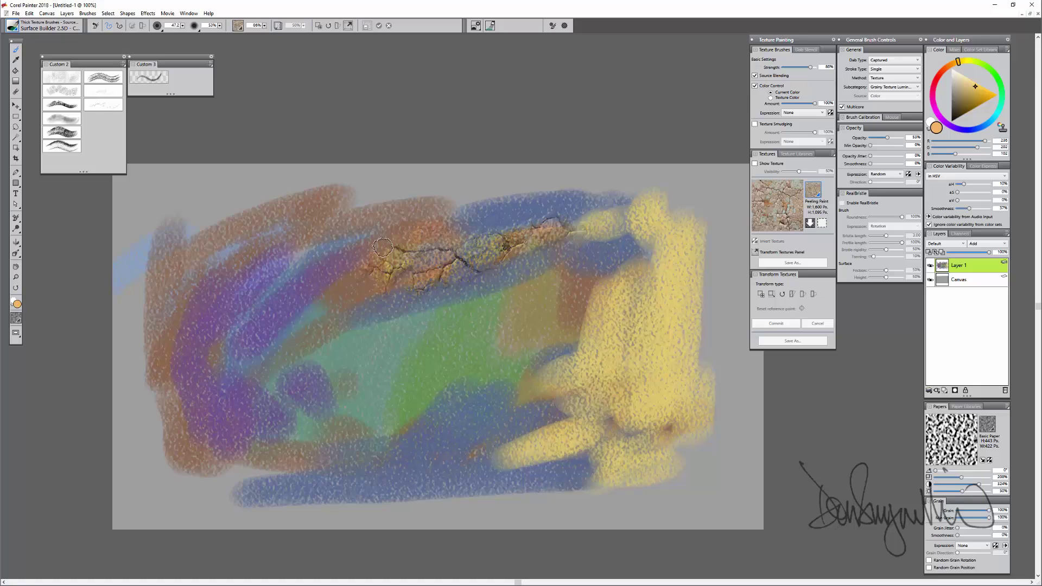
left_click_drag(342, 203, 404, 252)
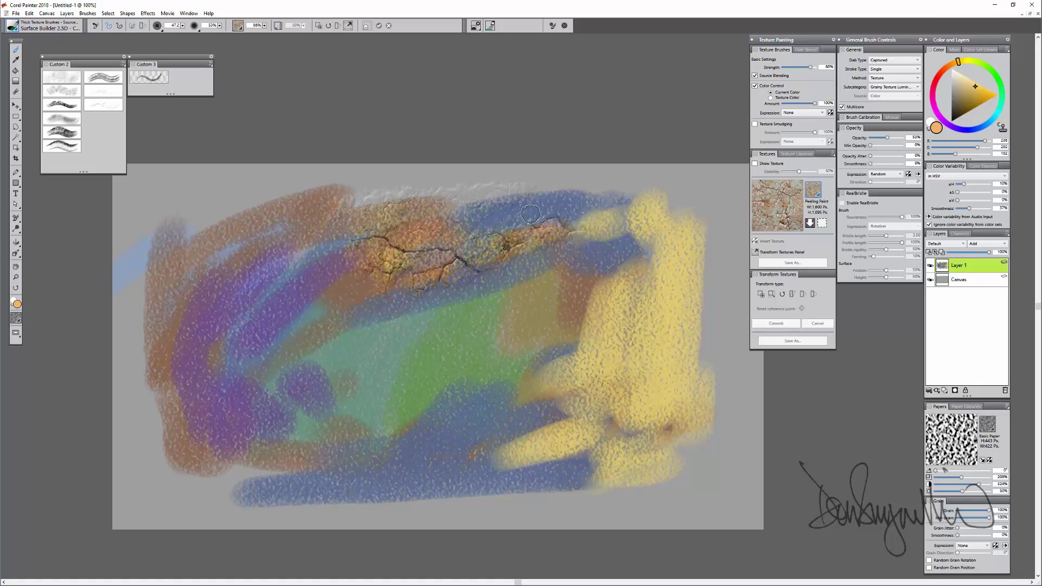
mouse_move(609, 214)
left_mouse_down()
mouse_move(589, 206)
mouse_move(500, 274)
left_mouse_up()
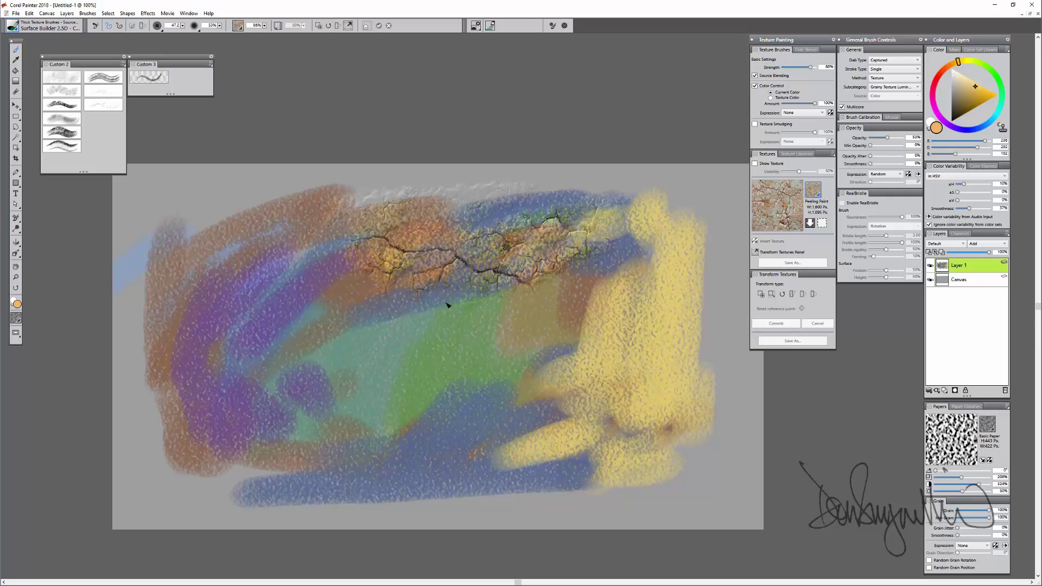
mouse_move(448, 306)
left_mouse_down()
mouse_move(397, 331)
mouse_move(388, 293)
mouse_move(394, 258)
mouse_move(327, 256)
left_mouse_up()
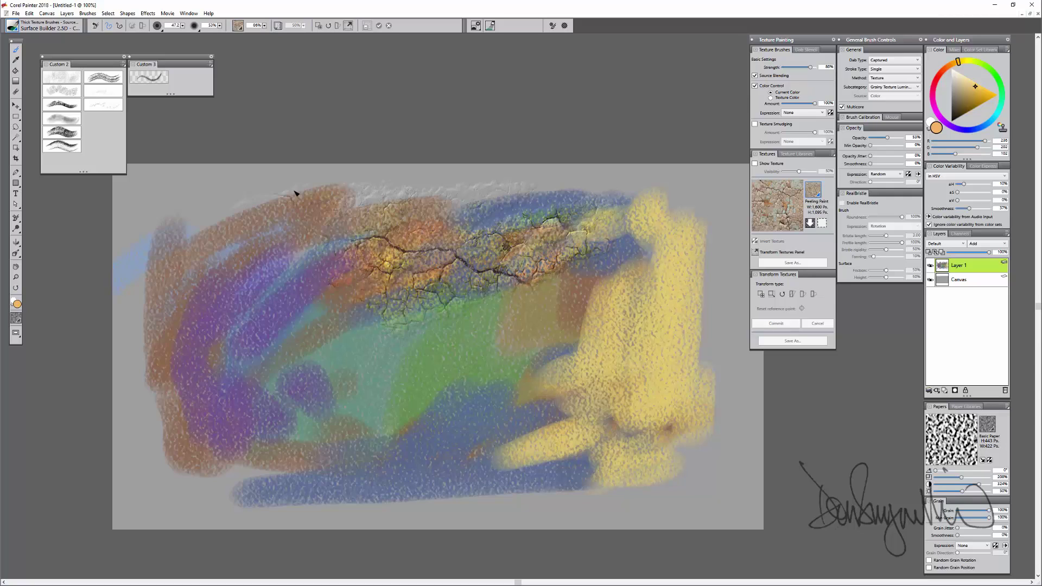
left_click_drag(239, 197, 281, 227)
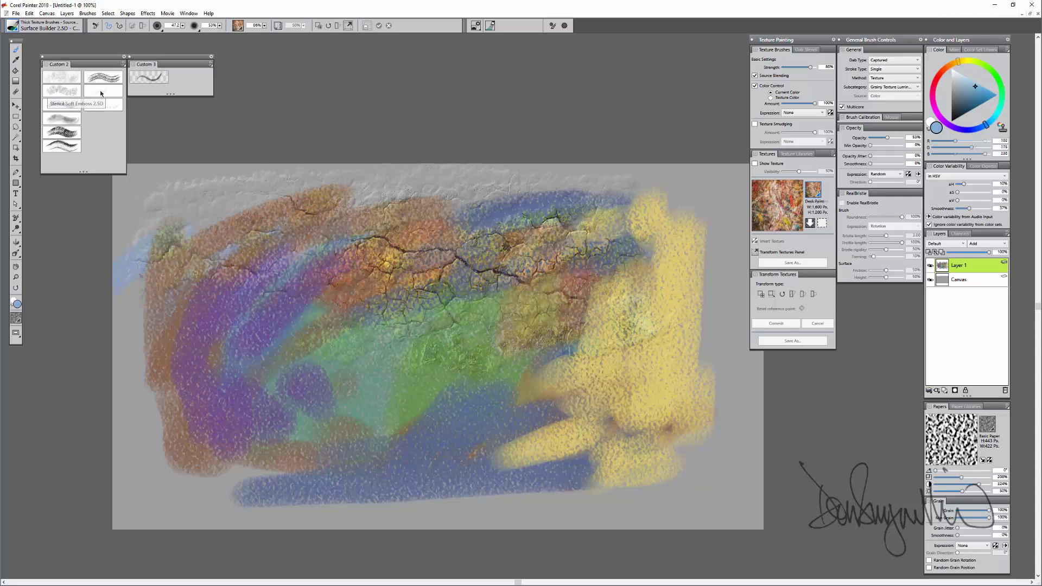
Step: Emboss the painting with Stencil Soft Emboss 2.5D and scratch thick blue-tinted ridges over it with Scratcher 2.5D - Color Control
left_click(99, 93)
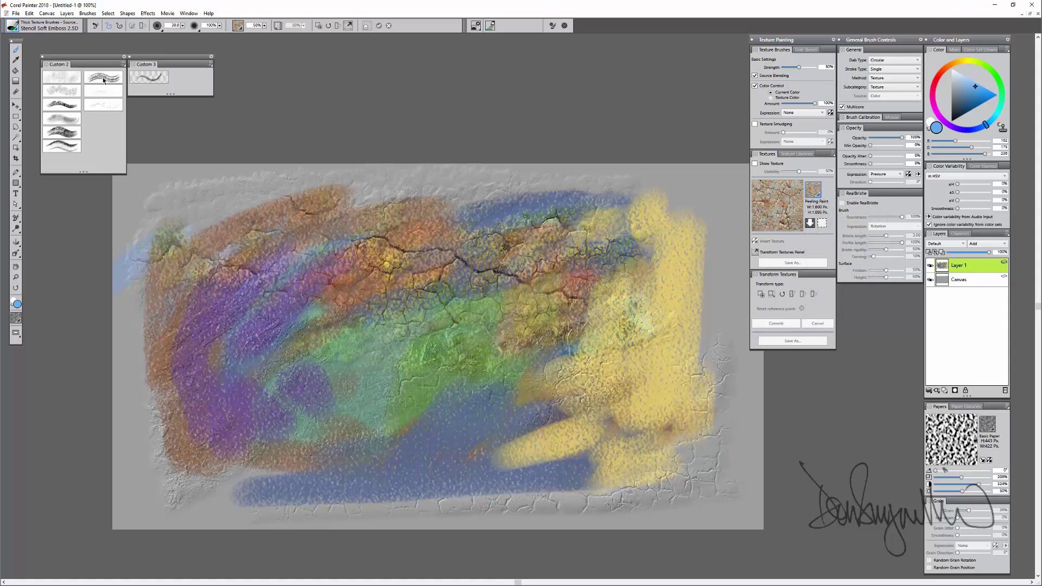
mouse_move(524, 367)
left_mouse_down()
mouse_move(404, 437)
mouse_move(244, 440)
mouse_move(212, 395)
mouse_move(268, 361)
mouse_move(402, 361)
mouse_move(379, 341)
left_mouse_up()
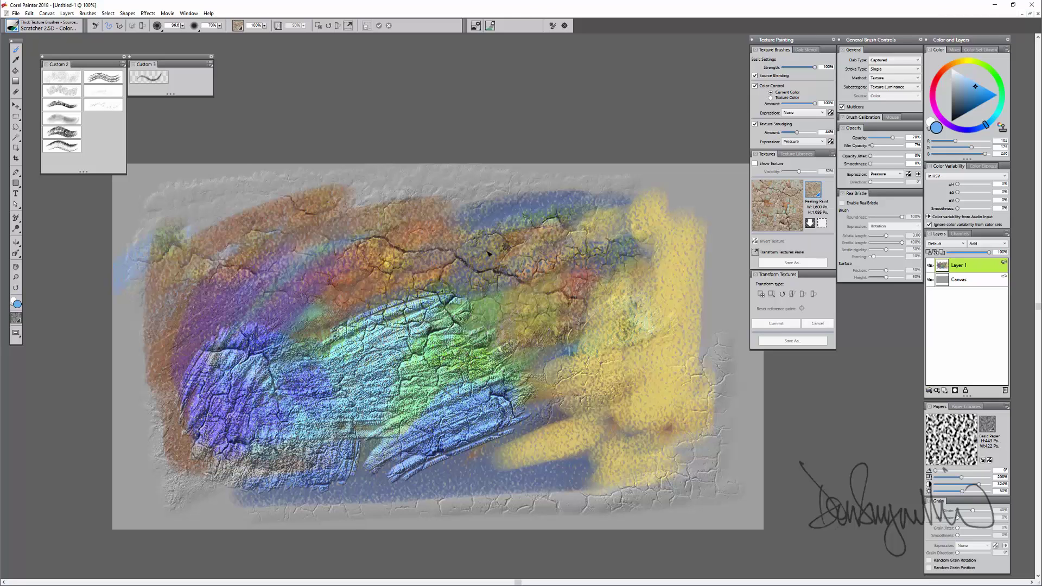
mouse_move(489, 254)
left_mouse_down()
mouse_move(665, 312)
mouse_move(524, 340)
left_mouse_up()
left_click(968, 102)
mouse_move(567, 399)
left_mouse_down()
mouse_move(698, 444)
mouse_move(727, 441)
mouse_move(544, 482)
mouse_move(555, 402)
left_mouse_up()
mouse_move(537, 462)
left_mouse_down()
mouse_move(380, 298)
mouse_move(293, 337)
mouse_move(190, 337)
mouse_move(176, 257)
mouse_move(163, 255)
mouse_move(348, 271)
mouse_move(375, 287)
left_mouse_up()
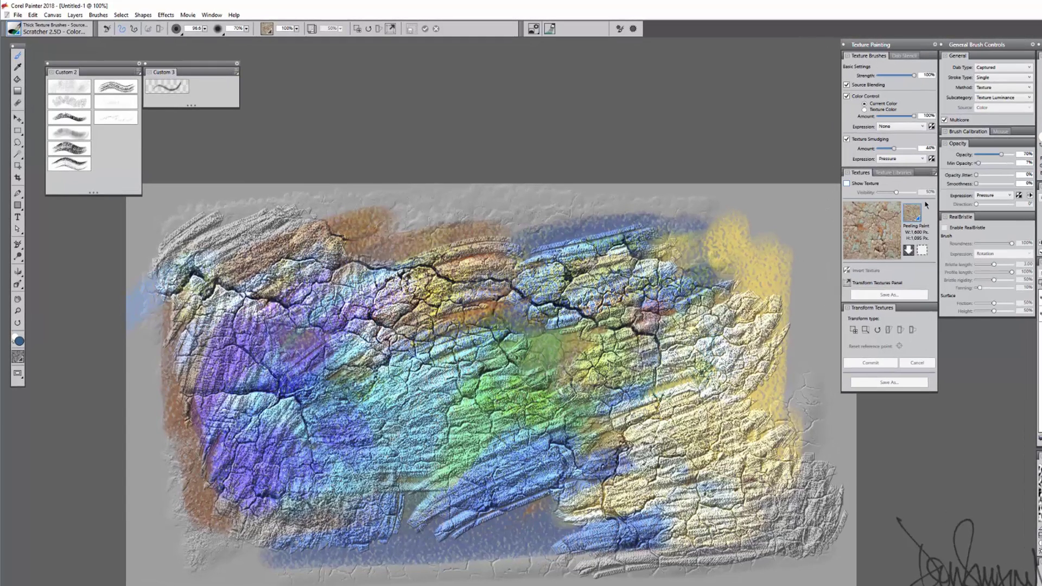
Step: Add more Scratcher 2.5D strokes along the painting's lower-left edge and through its middle, using the Peeling Paint texture
left_click(919, 220)
mouse_move(203, 535)
left_mouse_down()
mouse_move(204, 483)
mouse_move(184, 434)
mouse_move(238, 503)
mouse_move(395, 551)
left_mouse_up()
left_click(918, 220)
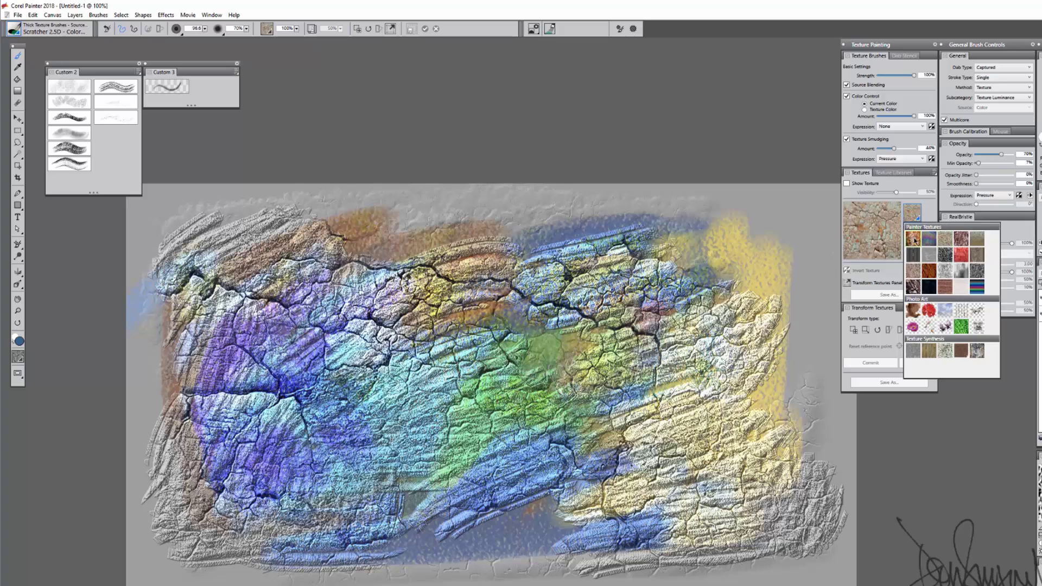
left_click(946, 242)
mouse_move(692, 326)
left_mouse_down()
mouse_move(774, 266)
mouse_move(791, 402)
mouse_move(477, 547)
mouse_move(388, 488)
mouse_move(356, 480)
left_mouse_up()
mouse_move(347, 515)
left_mouse_down()
mouse_move(461, 484)
mouse_move(434, 510)
mouse_move(396, 423)
mouse_move(386, 361)
left_mouse_up()
Step: Paint the Desk Paint texture in its own colors on a new layer's upper middle with the Sandstorm Paper 2.5D brush
left_click(72, 85)
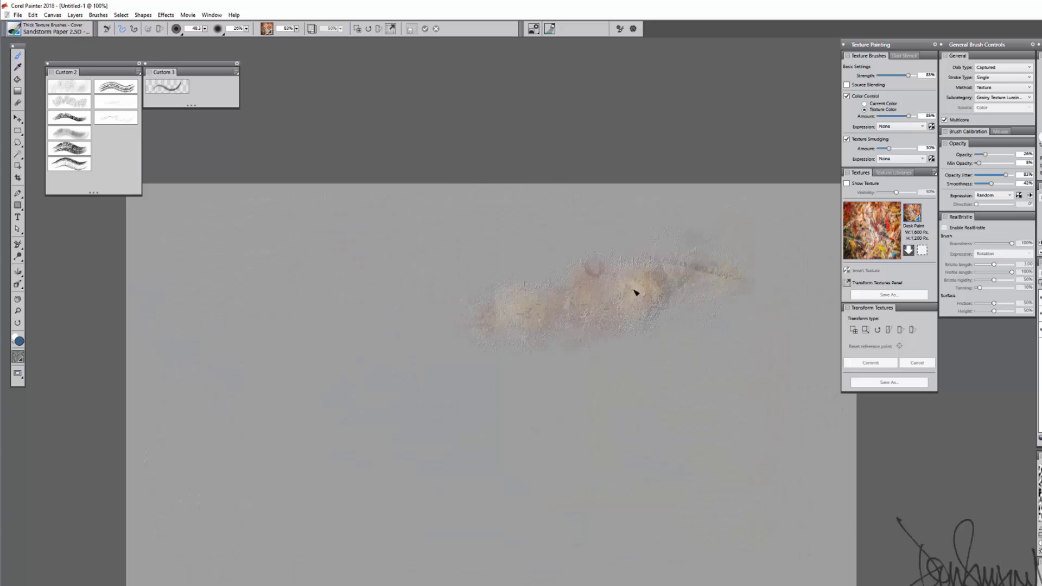
mouse_move(636, 293)
left_mouse_down()
mouse_move(502, 286)
mouse_move(437, 301)
mouse_move(484, 286)
left_mouse_up()
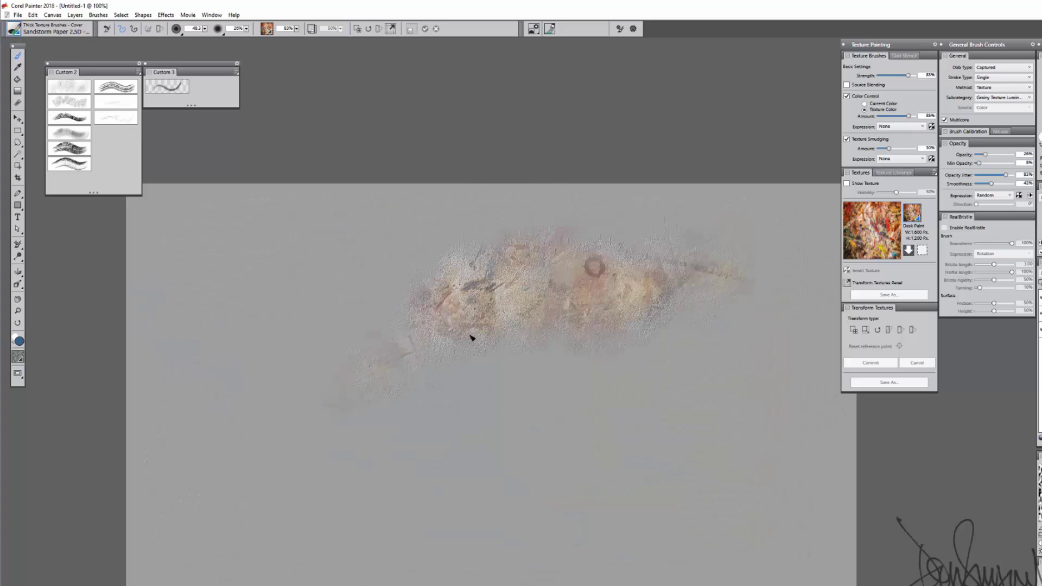
mouse_move(471, 337)
left_mouse_down()
mouse_move(531, 320)
mouse_move(489, 354)
mouse_move(536, 337)
mouse_move(399, 363)
mouse_move(475, 332)
mouse_move(536, 263)
left_mouse_up()
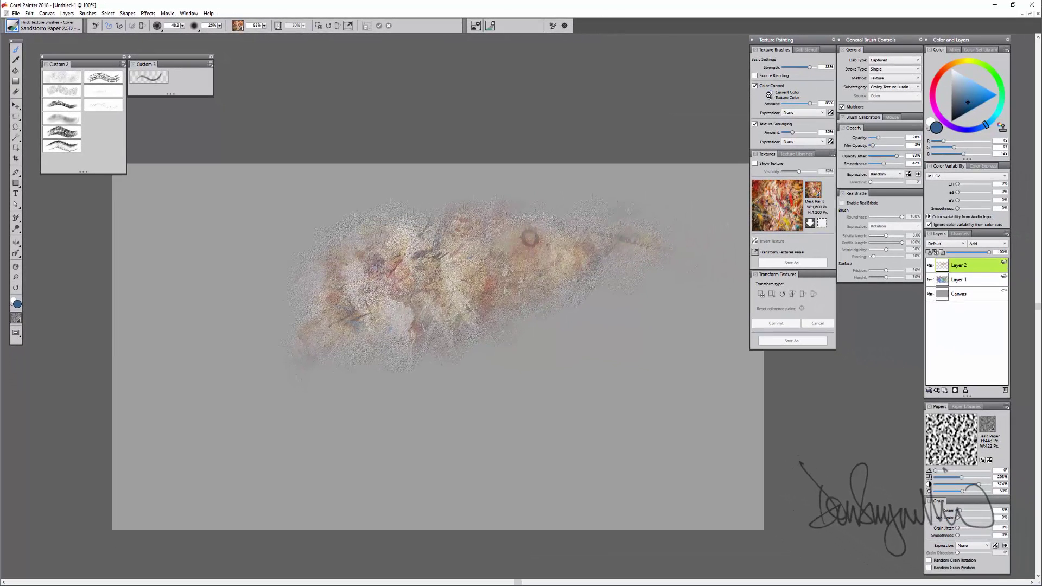
Step: Set the color control to Current Color and brush blue-tinted texture along the upper and left edges of the painted area
left_click(770, 92)
mouse_move(505, 174)
left_mouse_down()
mouse_move(400, 217)
mouse_move(327, 272)
mouse_move(318, 319)
left_mouse_up()
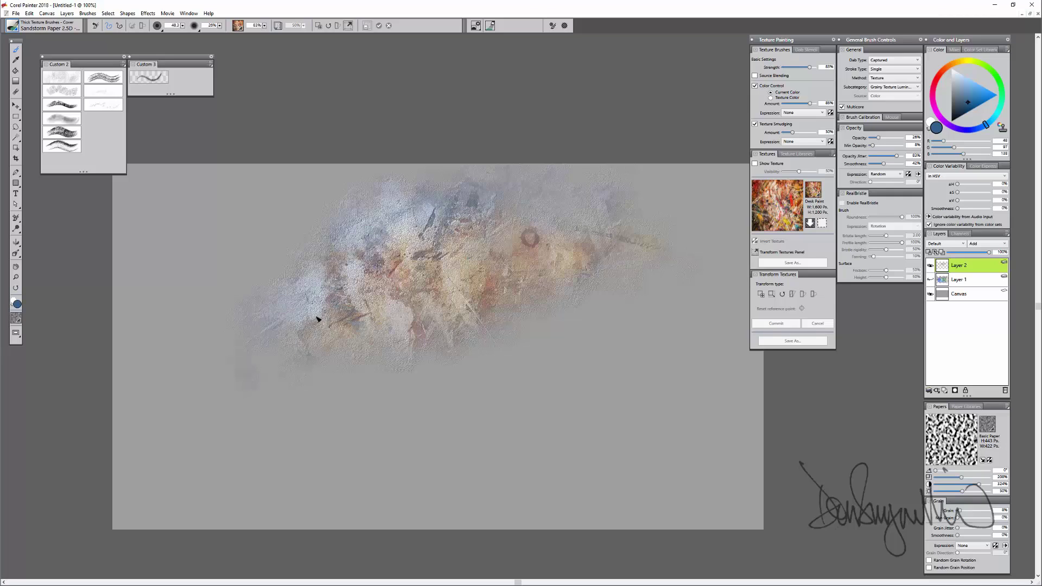
mouse_move(243, 277)
left_mouse_down()
mouse_move(286, 284)
mouse_move(321, 267)
left_mouse_up()
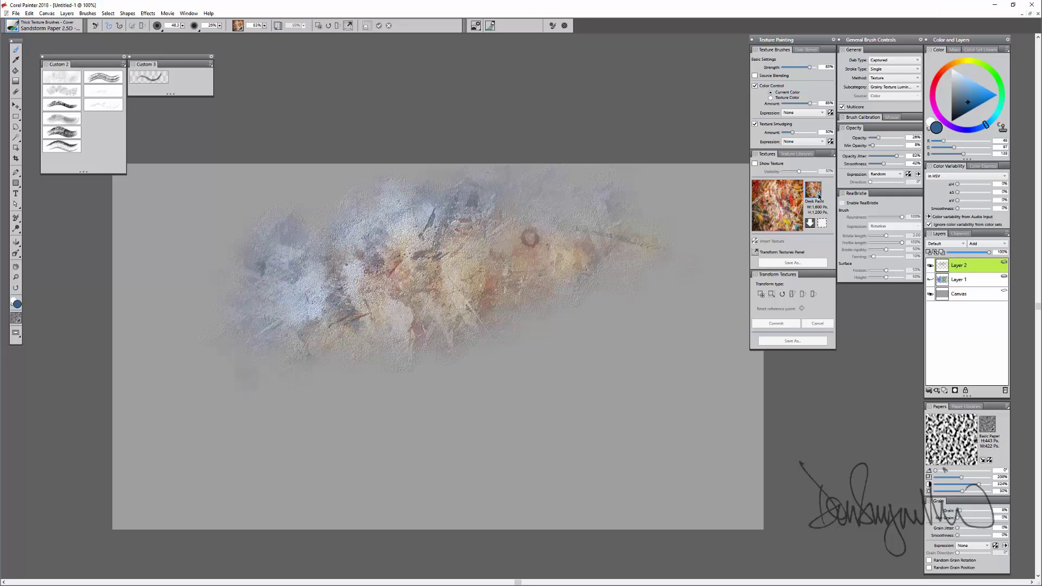
Step: Switch to the Peeling Paint texture and brush cracks across the lower area, using both Current Color and Texture Color
left_click(819, 197)
left_click(833, 220)
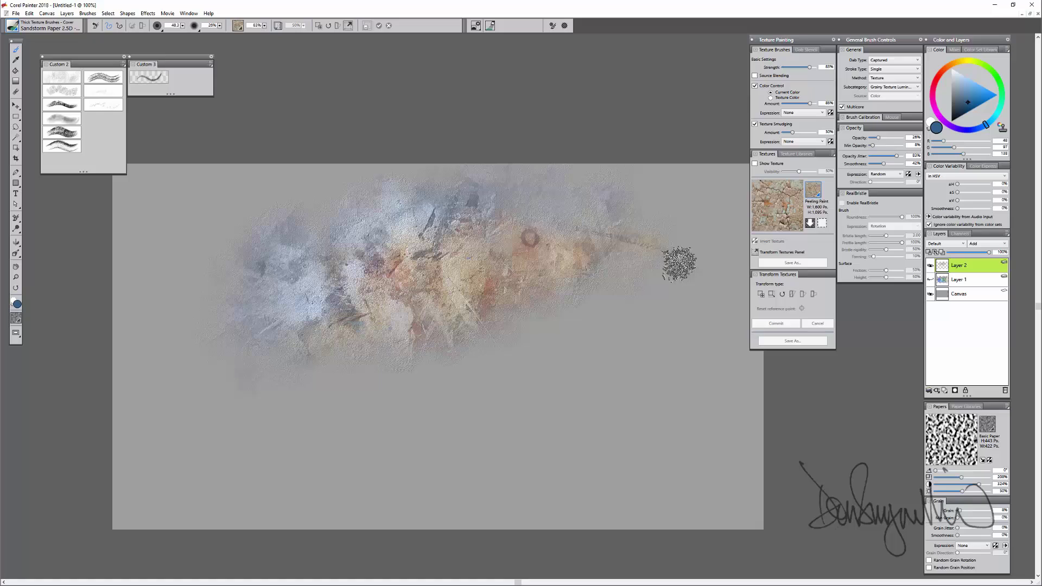
left_click_drag(531, 332, 543, 325)
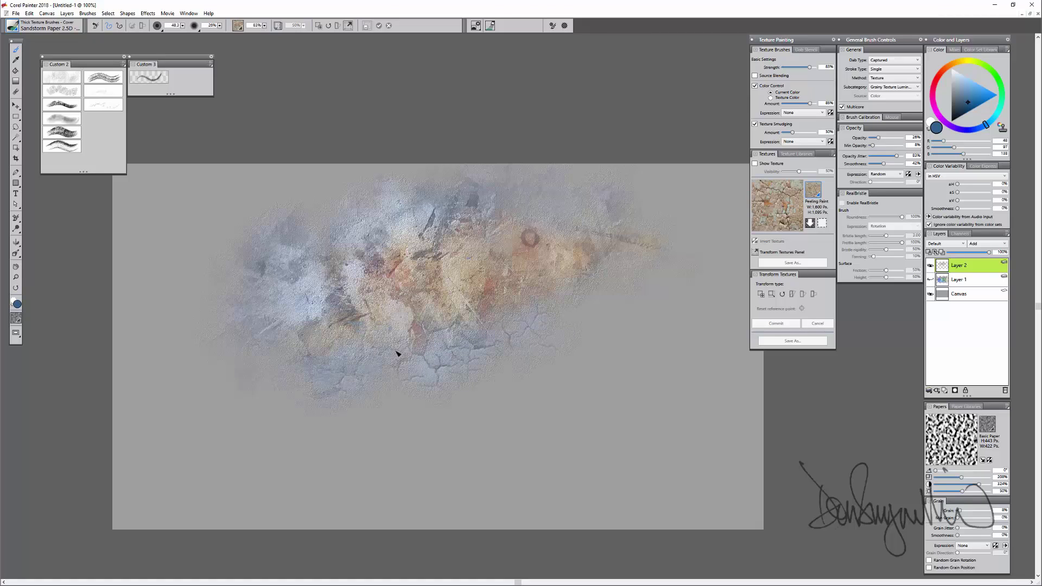
left_click_drag(191, 326, 274, 370)
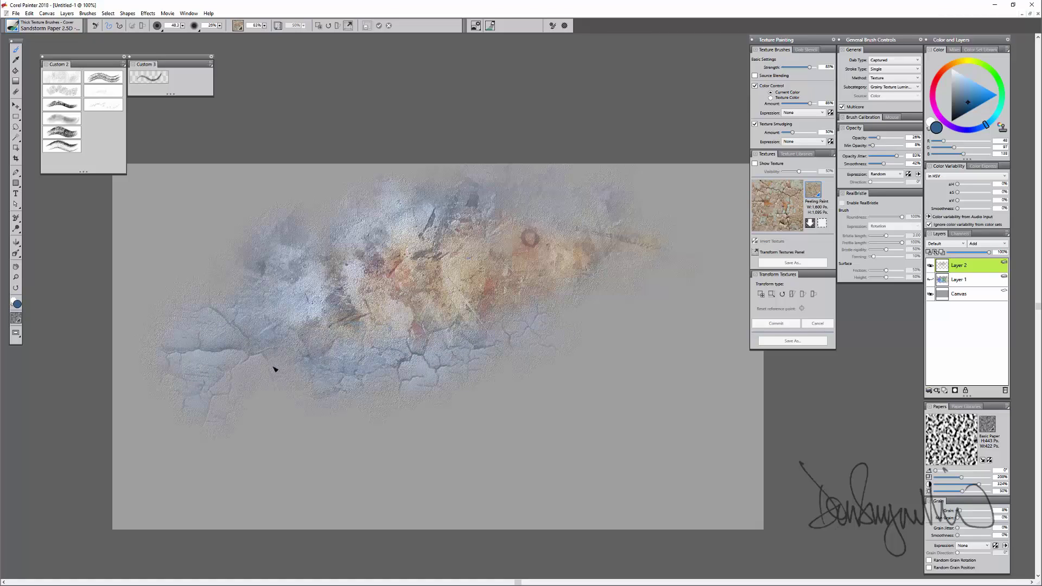
left_click(771, 98)
mouse_move(546, 388)
left_mouse_down()
mouse_move(519, 346)
mouse_move(459, 350)
mouse_move(397, 330)
mouse_move(592, 340)
mouse_move(525, 386)
left_mouse_up()
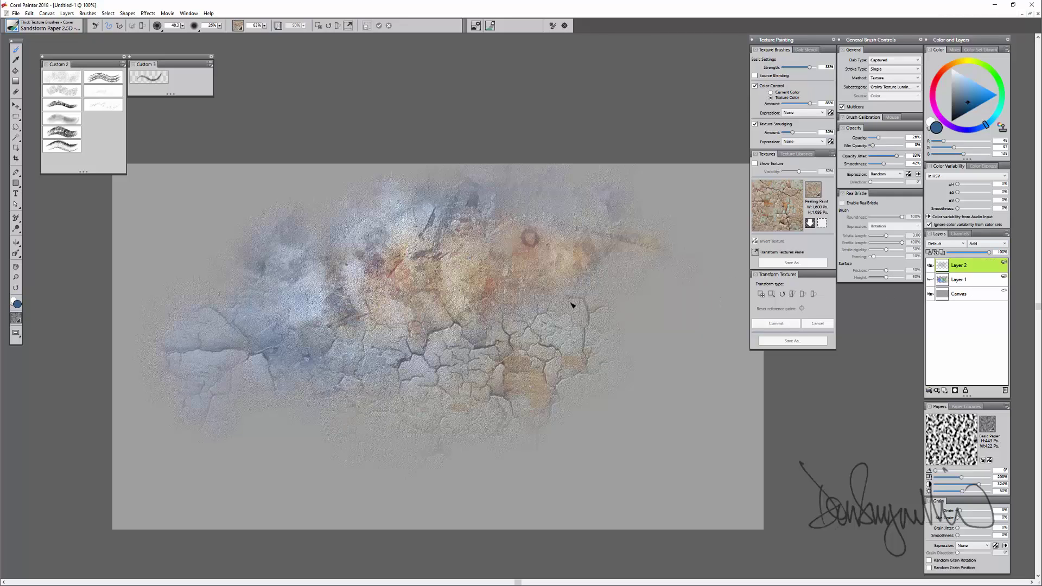
Step: Cover the outer and lower areas with Gauzy Chroma 2.5D color, using both the Peeling Paint and Desk Paint textures
left_click(61, 90)
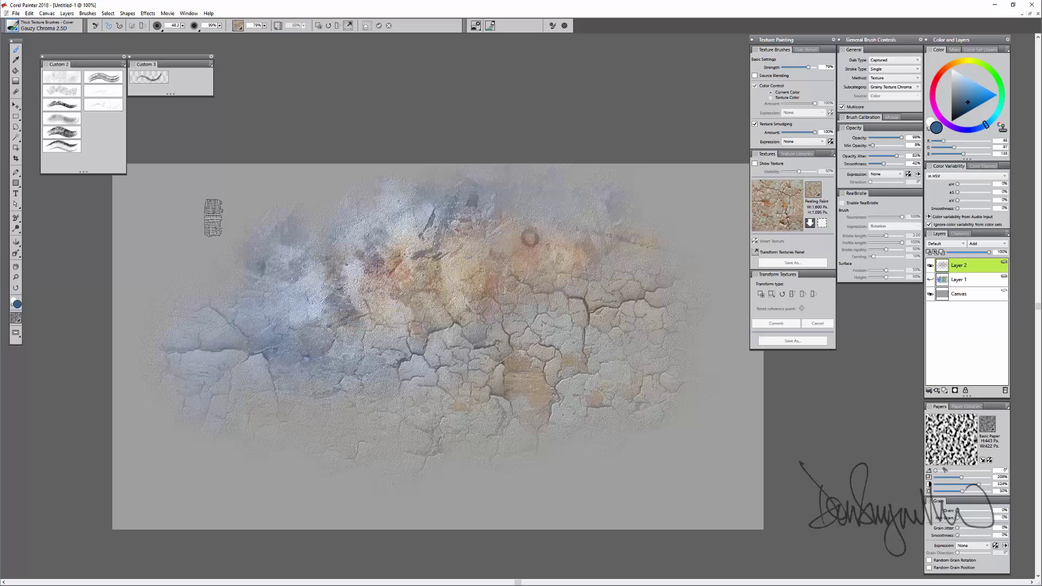
mouse_move(214, 217)
left_mouse_down()
mouse_move(360, 201)
mouse_move(174, 253)
mouse_move(388, 193)
mouse_move(163, 230)
mouse_move(177, 475)
mouse_move(163, 400)
mouse_move(239, 427)
mouse_move(195, 396)
mouse_move(347, 442)
mouse_move(301, 379)
mouse_move(365, 372)
mouse_move(538, 474)
mouse_move(646, 461)
left_mouse_up()
left_click(816, 194)
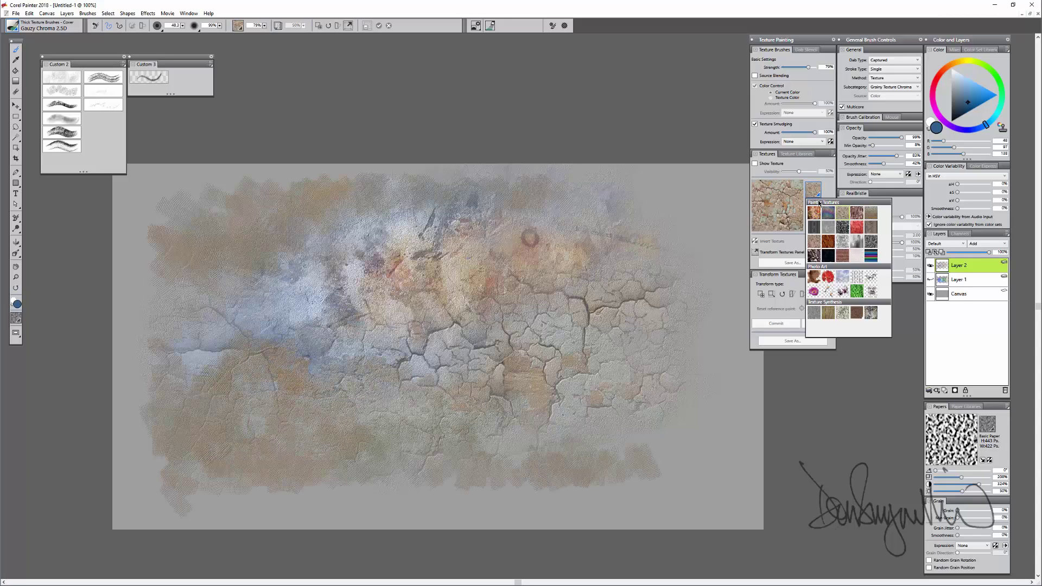
left_click(813, 212)
mouse_move(675, 429)
left_mouse_down()
mouse_move(529, 454)
mouse_move(651, 415)
mouse_move(612, 405)
mouse_move(584, 380)
mouse_move(428, 402)
mouse_move(408, 374)
mouse_move(230, 483)
mouse_move(663, 491)
mouse_move(549, 480)
mouse_move(558, 431)
mouse_move(168, 377)
left_mouse_up()
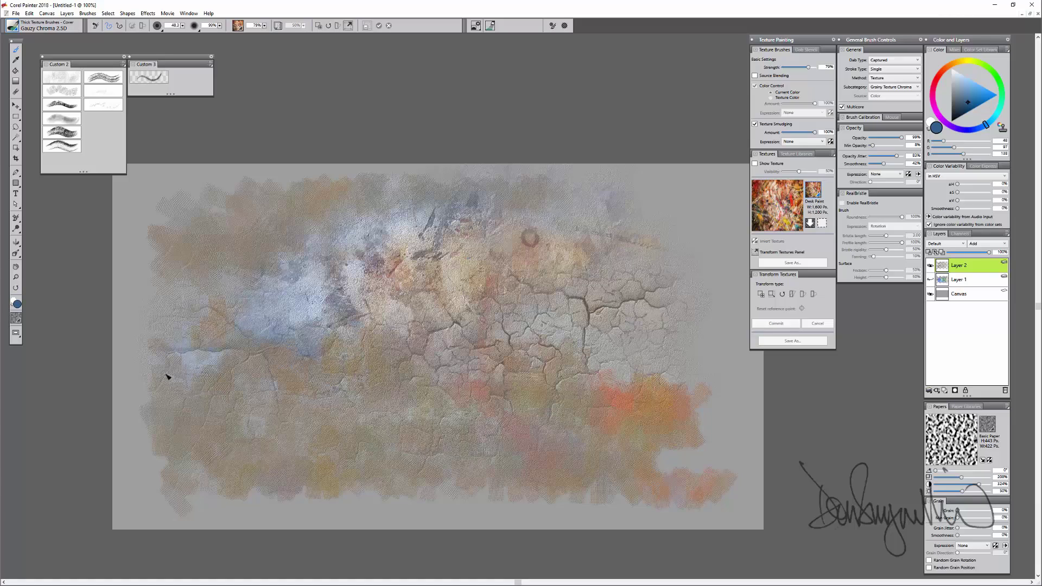
mouse_move(578, 213)
left_mouse_down()
mouse_move(643, 226)
mouse_move(645, 257)
mouse_move(578, 342)
mouse_move(568, 312)
mouse_move(535, 312)
mouse_move(489, 276)
left_mouse_up()
Step: Paint bold blue textured strokes across the middle of the canvas with the Pen 2.5D - Color Control brush
left_click(62, 105)
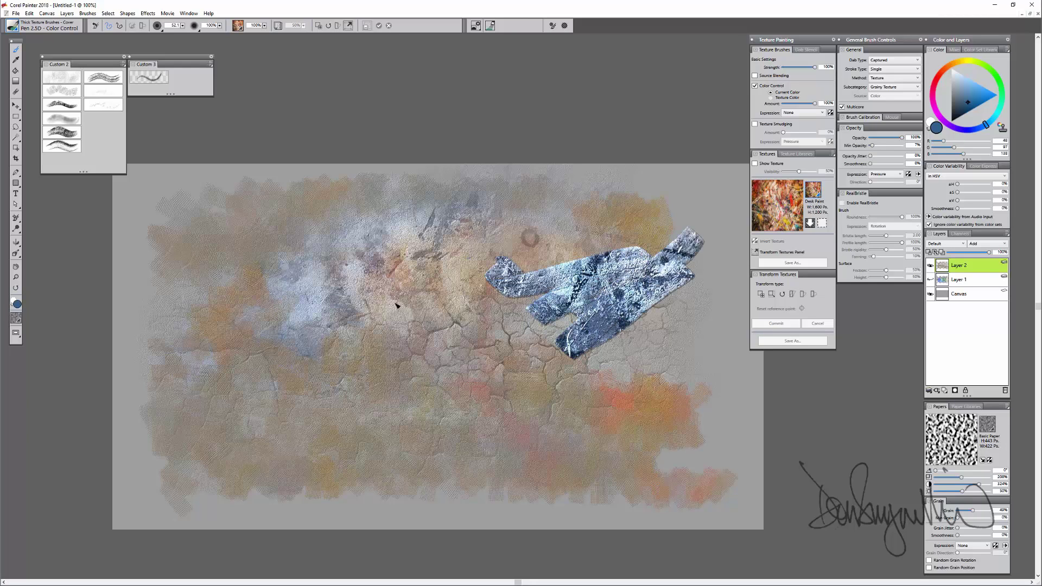
mouse_move(396, 305)
left_mouse_down()
mouse_move(413, 283)
mouse_move(326, 320)
mouse_move(369, 380)
mouse_move(510, 334)
left_mouse_up()
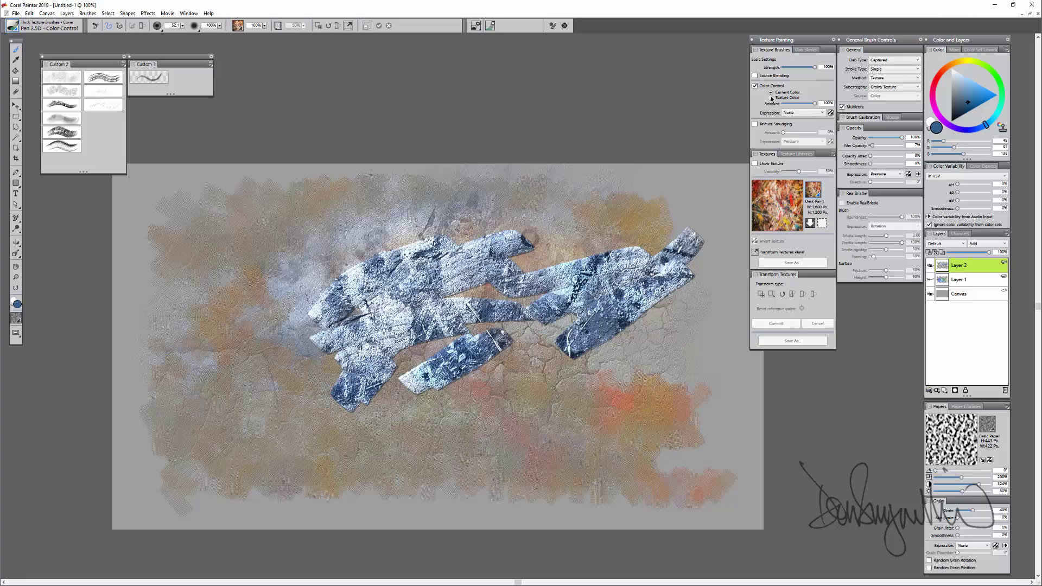
mouse_move(637, 220)
left_mouse_down()
mouse_move(523, 266)
mouse_move(575, 233)
left_mouse_up()
mouse_move(565, 344)
left_mouse_down()
mouse_move(439, 314)
mouse_move(320, 289)
mouse_move(270, 336)
left_mouse_up()
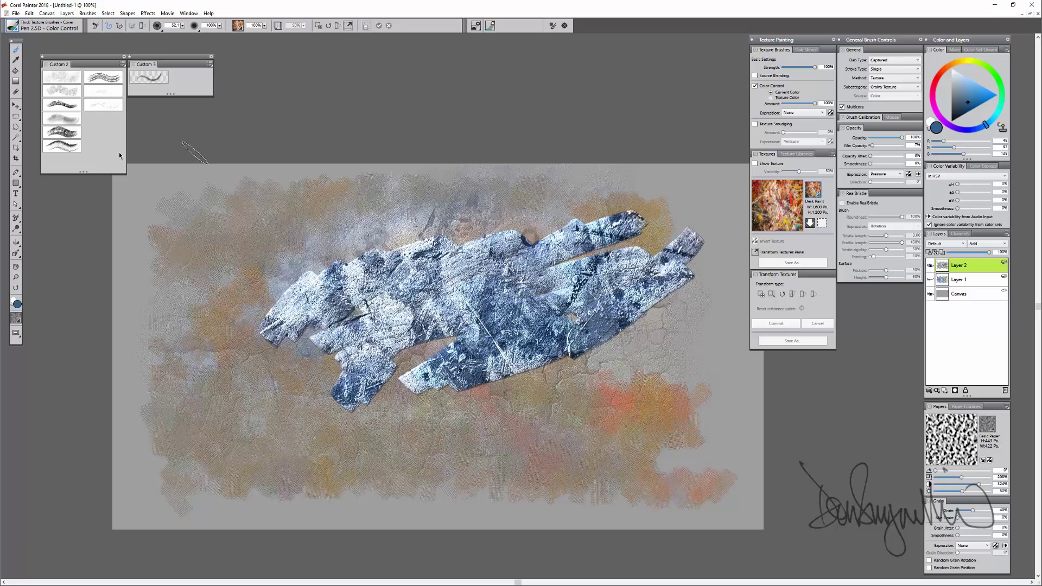
Step: Spray the Desk Paint texture around and partly over the blue strokes and out to the left edge with Airbrush 2.5D
left_click(61, 119)
mouse_move(399, 228)
left_mouse_down()
mouse_move(266, 286)
mouse_move(266, 296)
mouse_move(228, 291)
mouse_move(334, 236)
mouse_move(384, 262)
left_mouse_up()
mouse_move(546, 356)
left_mouse_down()
mouse_move(509, 358)
mouse_move(416, 395)
mouse_move(467, 404)
mouse_move(440, 364)
left_mouse_up()
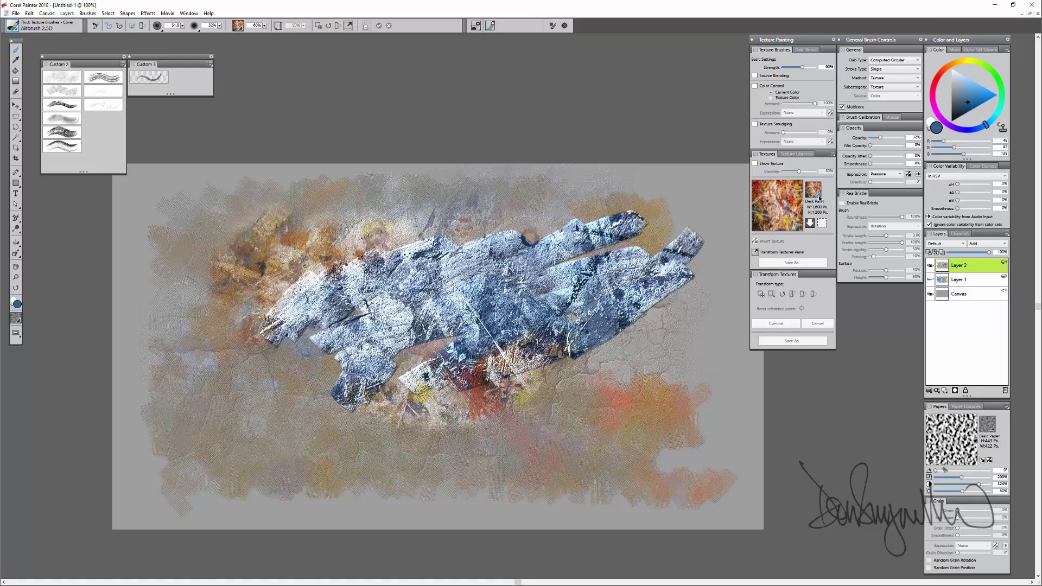
left_click(819, 198)
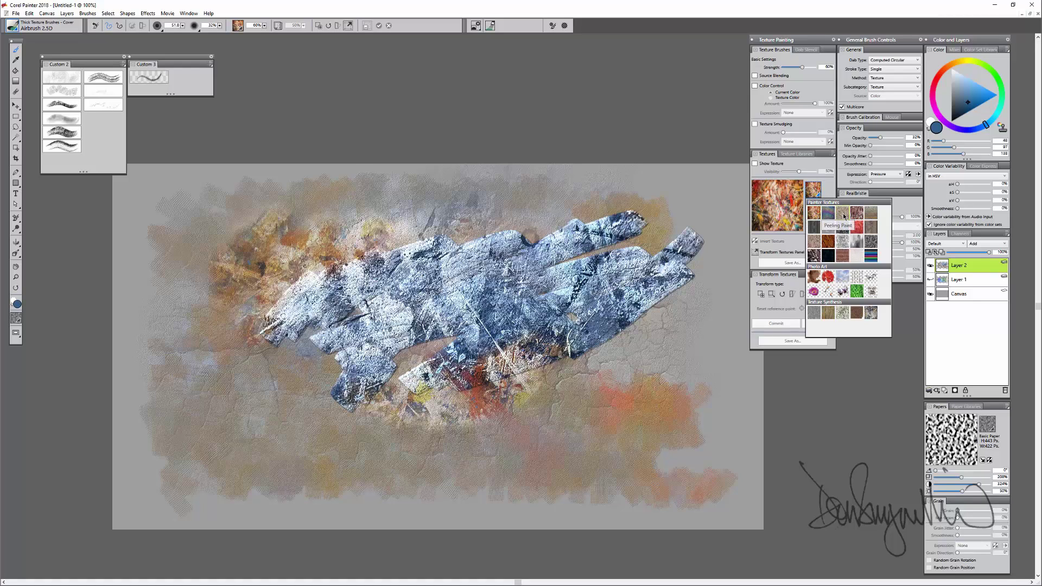
mouse_move(629, 409)
left_mouse_down()
mouse_move(535, 426)
mouse_move(676, 399)
mouse_move(575, 376)
mouse_move(543, 380)
left_mouse_up()
mouse_move(493, 212)
left_mouse_down()
mouse_move(142, 280)
mouse_move(217, 298)
mouse_move(174, 321)
mouse_move(183, 386)
mouse_move(304, 391)
mouse_move(317, 337)
left_mouse_up()
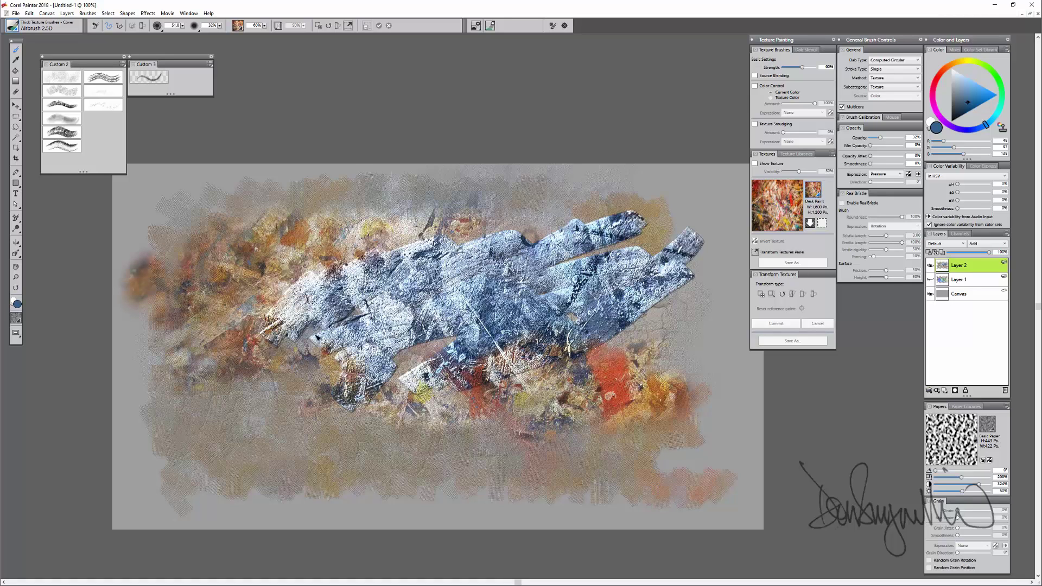
left_click_drag(372, 305, 402, 361)
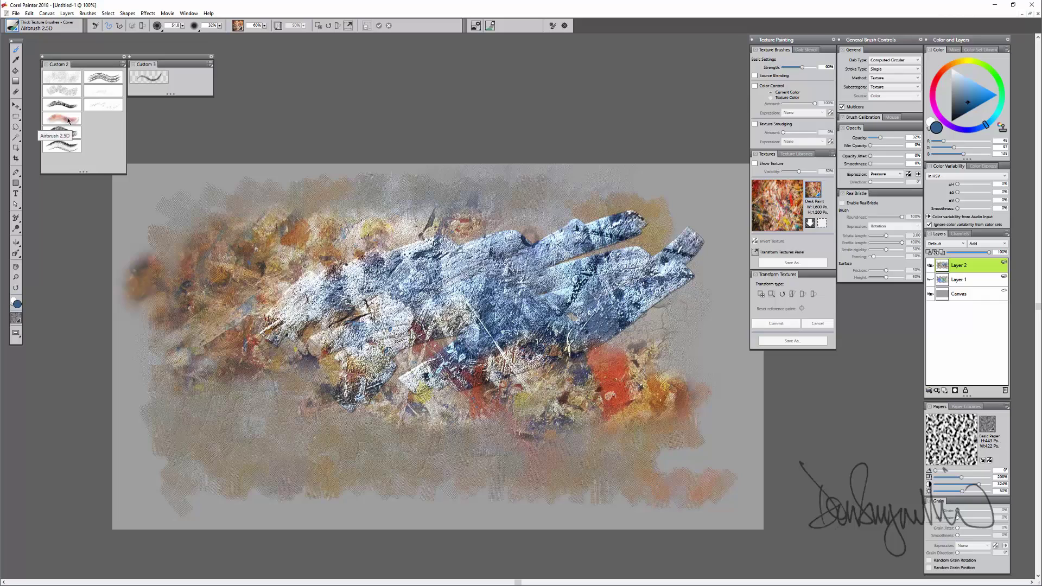
left_click_drag(215, 428, 207, 450)
Step: Switch to the brown criss-cross line texture and brush it over the canvas's lower left with Airbrush 2.5D and across the upper area with Concept 2.5D
left_click(819, 196)
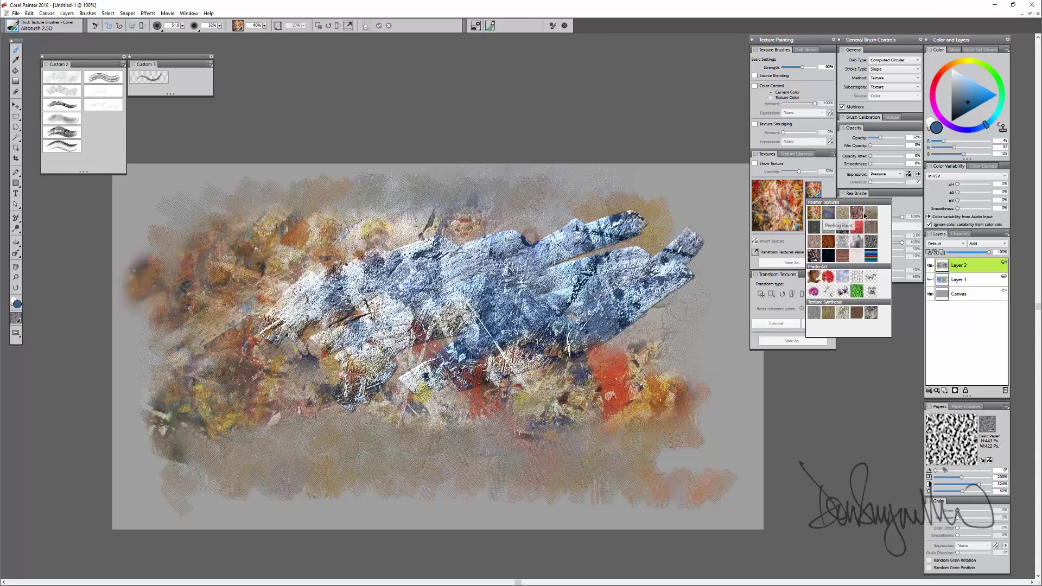
left_click(863, 216)
mouse_move(474, 437)
left_mouse_down()
mouse_move(353, 426)
mouse_move(247, 335)
left_mouse_up()
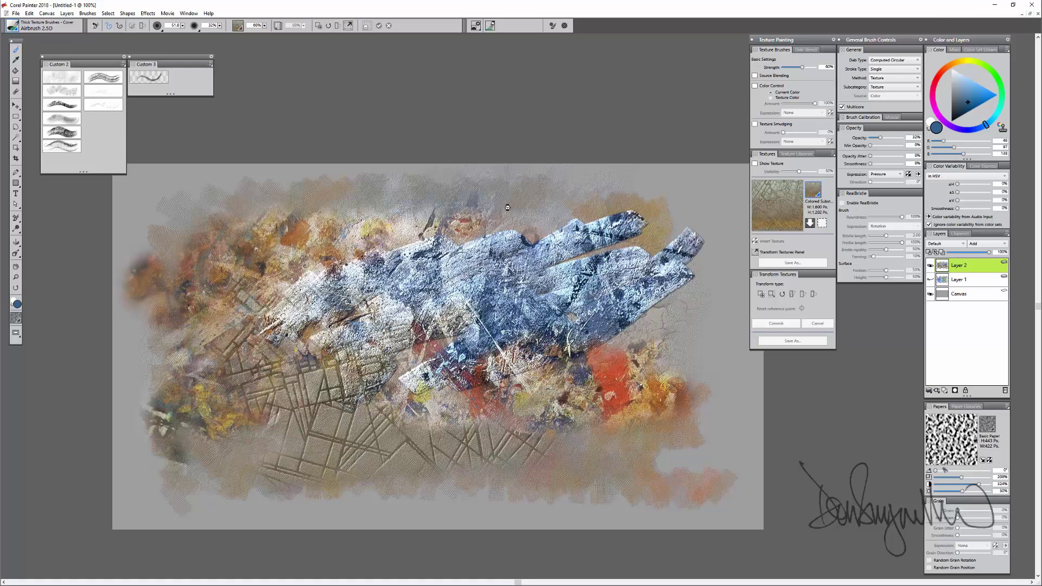
mouse_move(569, 212)
left_mouse_down()
mouse_move(247, 228)
mouse_move(323, 228)
mouse_move(308, 239)
mouse_move(202, 221)
mouse_move(346, 187)
mouse_move(397, 246)
mouse_move(319, 260)
left_mouse_up()
left_click_drag(181, 195, 163, 256)
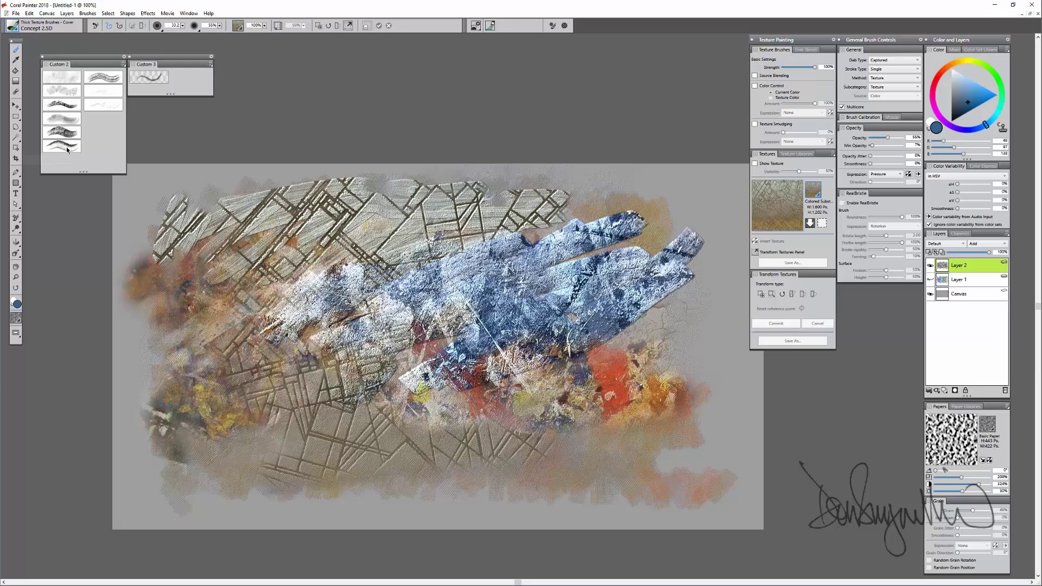
Step: With Pastel 2.5D - Color Control, stroke the criss-cross texture over the painting's lower right, and the Desk Paint texture across the blue area and lower left
key("F5")
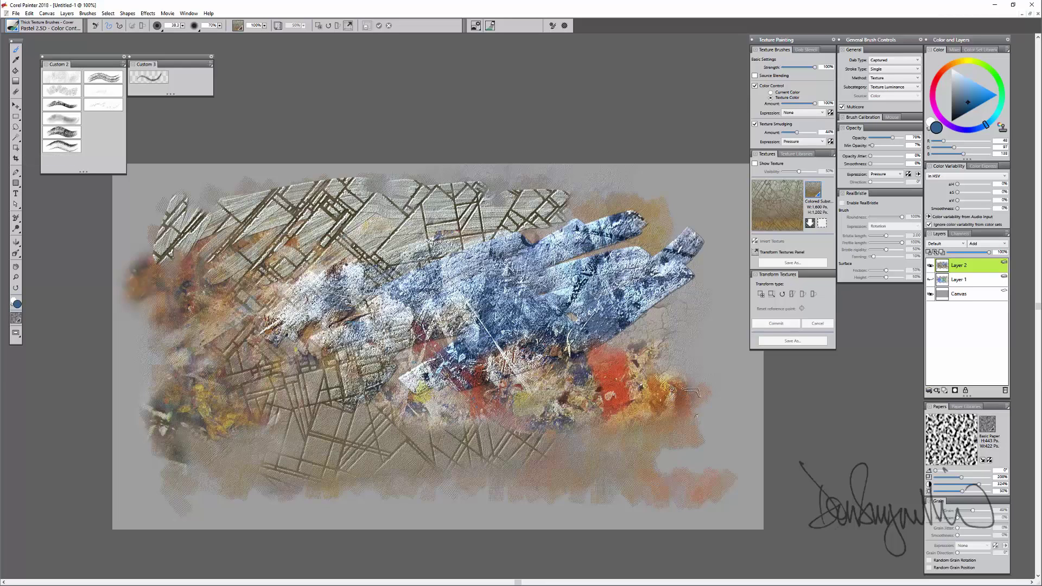
mouse_move(590, 437)
left_mouse_down()
mouse_move(652, 401)
mouse_move(614, 326)
mouse_move(516, 353)
left_mouse_up()
left_click(812, 223)
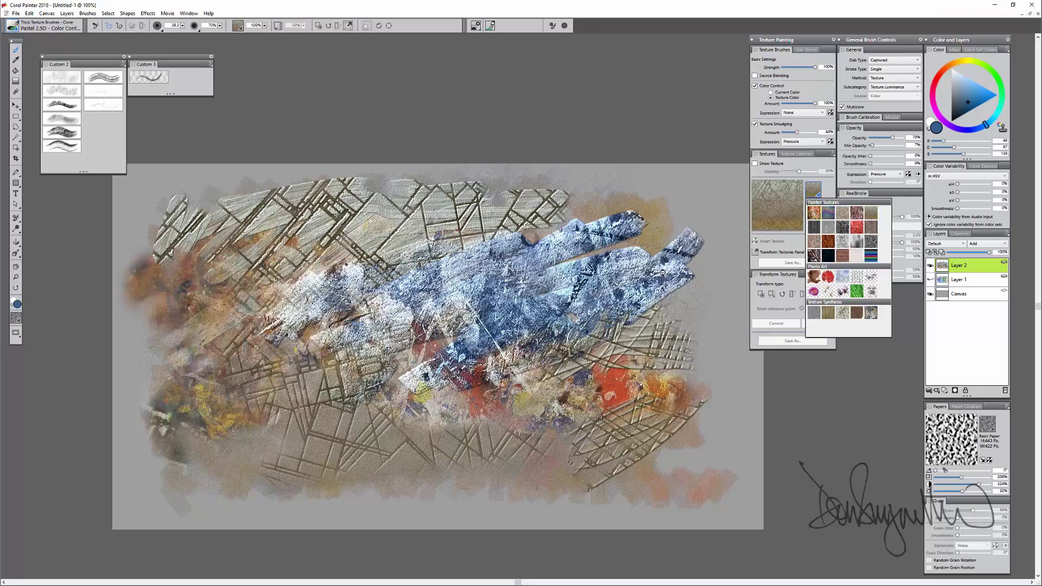
left_click(813, 213)
mouse_move(651, 201)
left_mouse_down()
mouse_move(530, 237)
mouse_move(663, 236)
mouse_move(434, 249)
mouse_move(344, 433)
left_mouse_up()
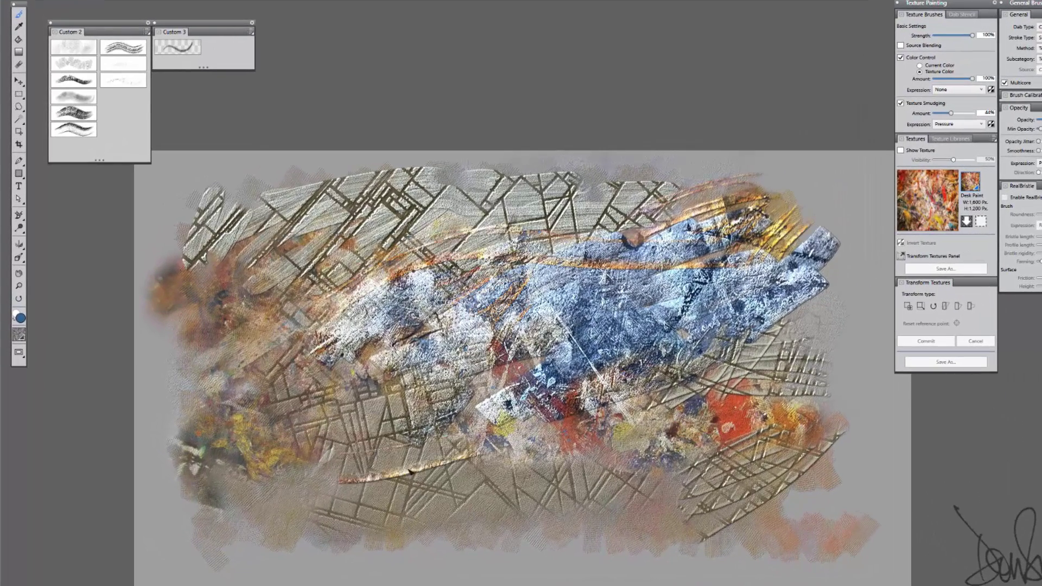
left_click_drag(410, 471, 618, 470)
left_click_drag(613, 494, 404, 496)
left_click_drag(392, 461, 354, 525)
left_click_drag(332, 451, 301, 505)
Step: Open the brush library at the Thick Texture Brushes - Cover category
left_click(32, 2)
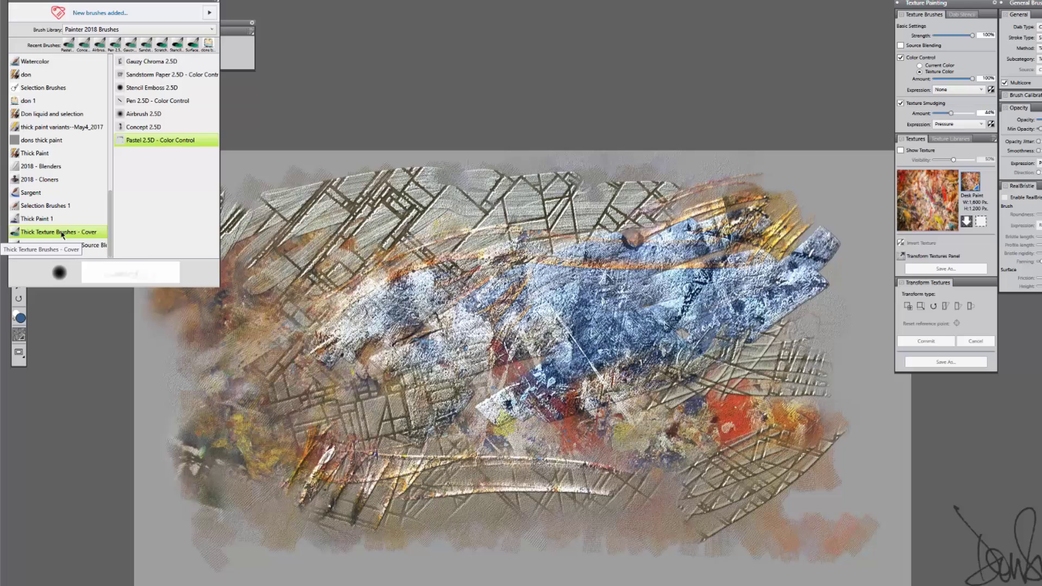